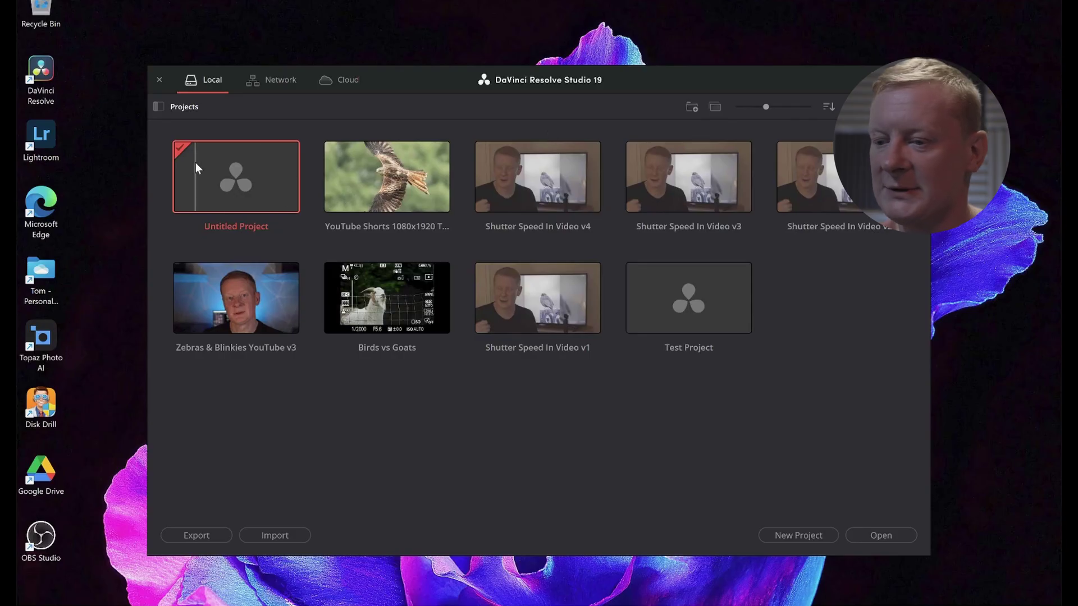
Open the Untitled Project from the Project Manager list
{"action": "left_click", "coordinate": [870, 534]}
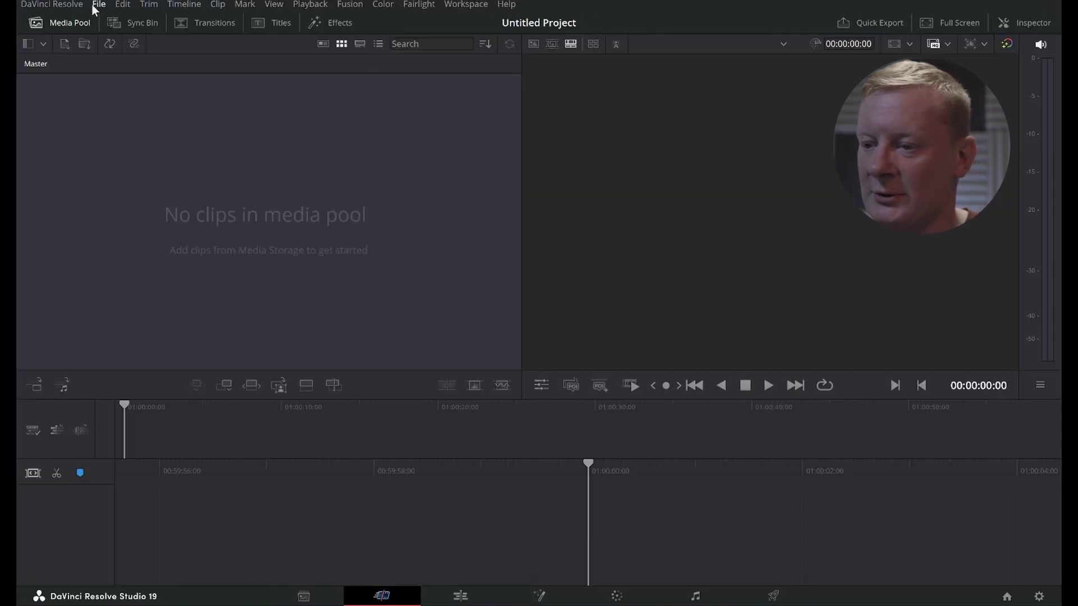
Change the timeline resolution to 3840 x 2160 Ultra HD in Project Settings
{"action": "left_click", "coordinate": [97, 5]}
{"action": "left_click", "coordinate": [156, 284]}
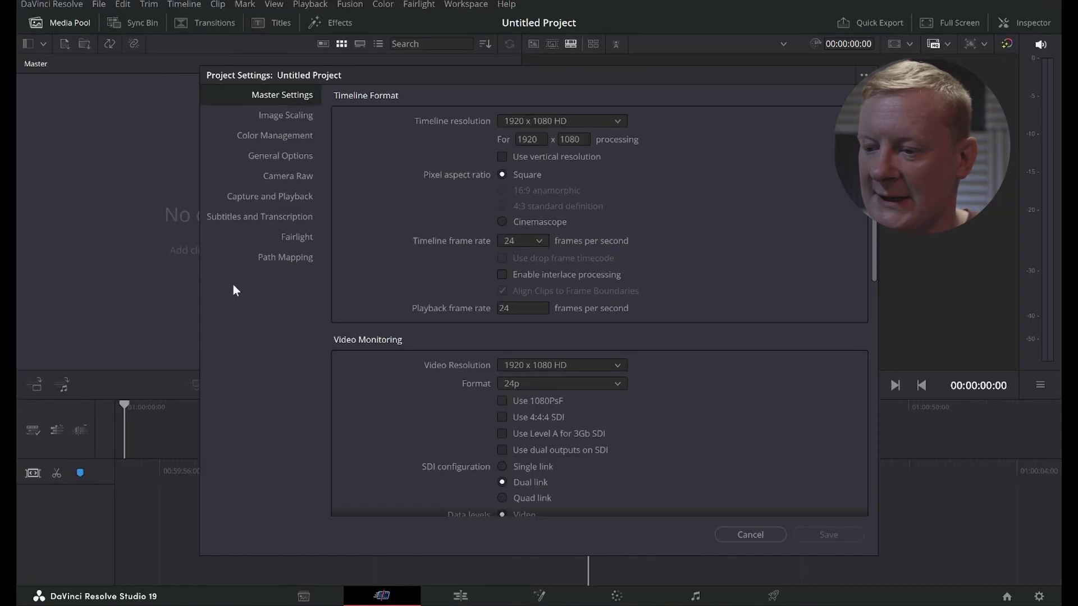
{"action": "left_click", "coordinate": [552, 123]}
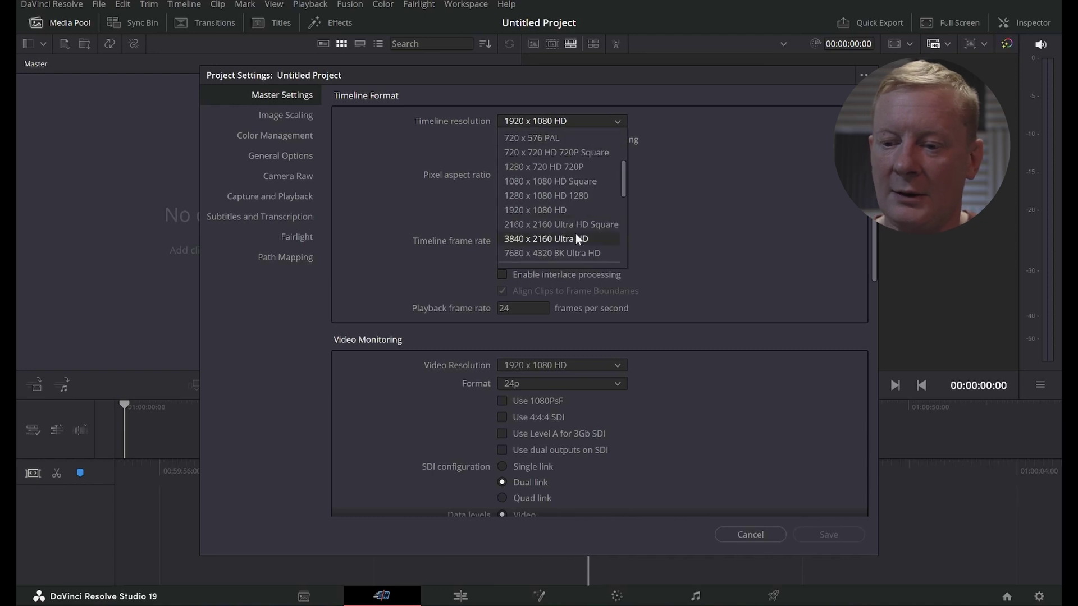
{"action": "left_click", "coordinate": [574, 238]}
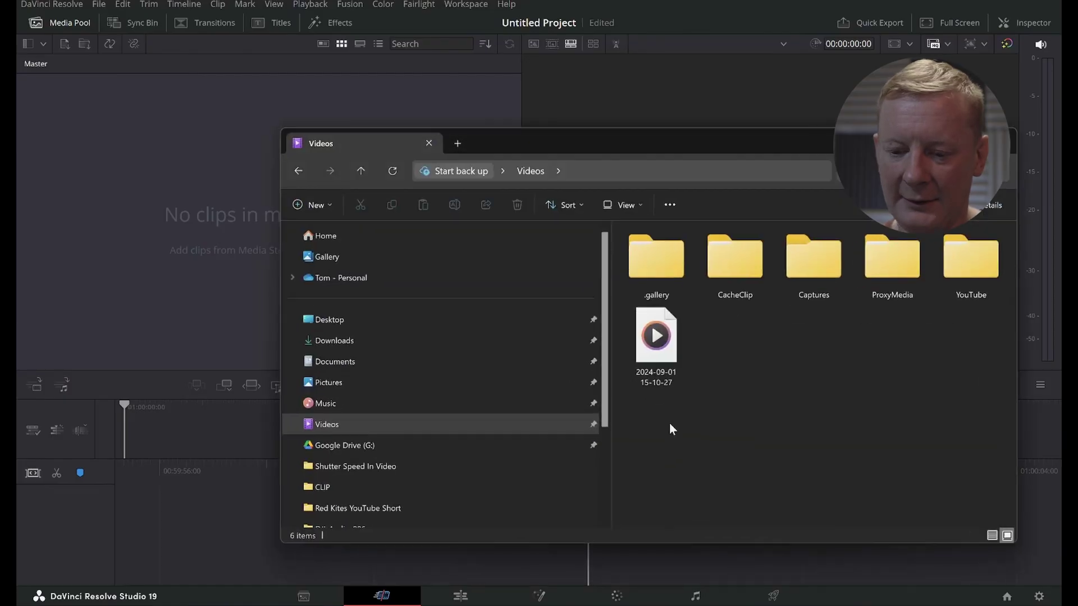
Import the Subscribe_HD_LHS_Top graphic from the YouTube > Templates Etc folder into the media pool
{"action": "double_click", "coordinate": [967, 261]}
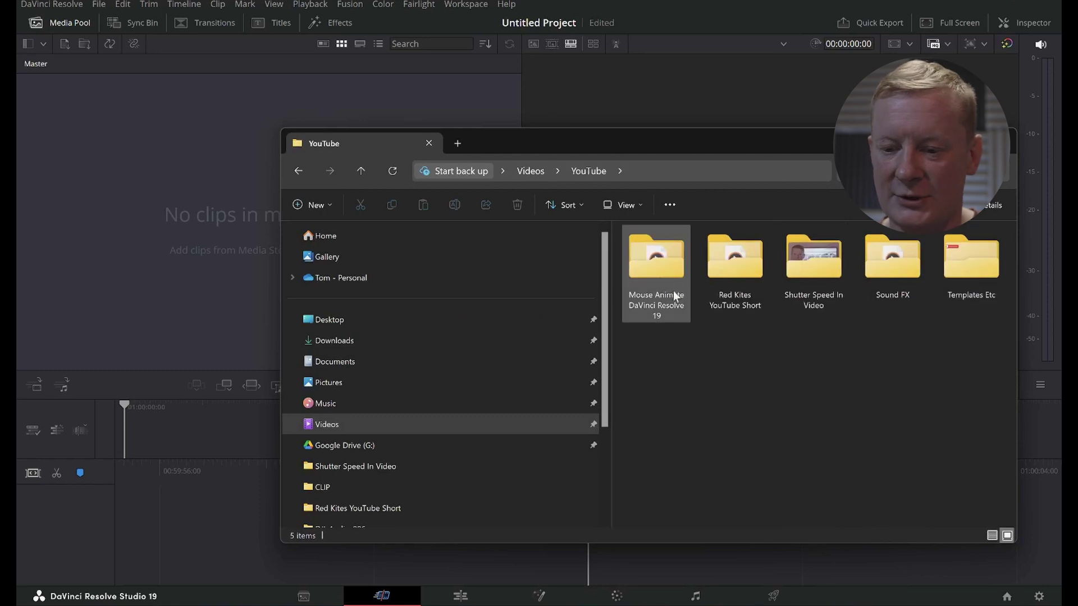
{"action": "double_click", "coordinate": [659, 275]}
{"action": "left_click", "coordinate": [588, 170]}
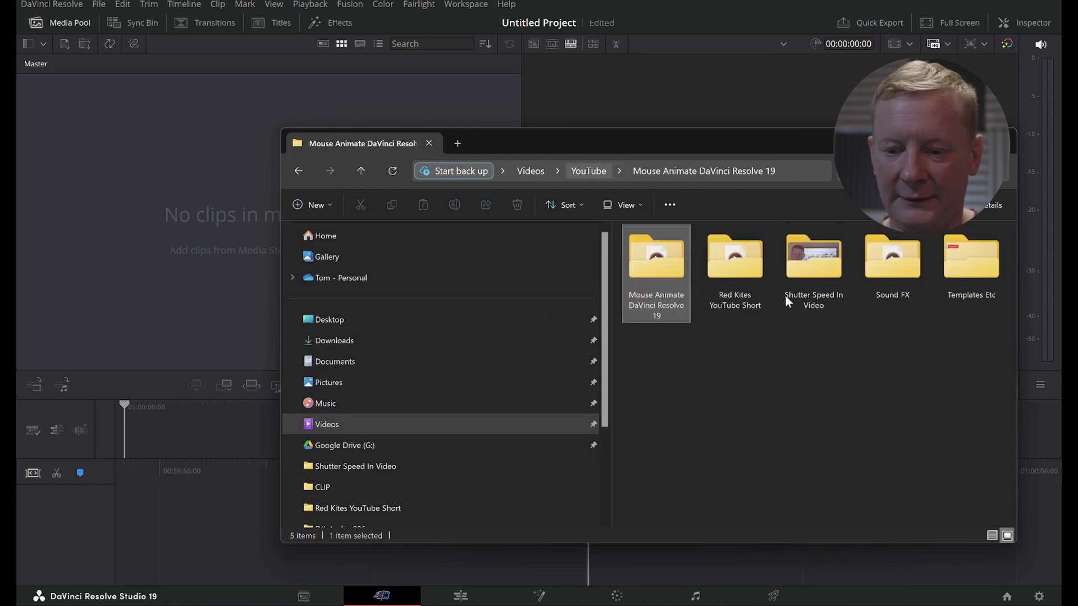
{"action": "double_click", "coordinate": [964, 272]}
{"action": "left_click", "coordinate": [885, 281]}
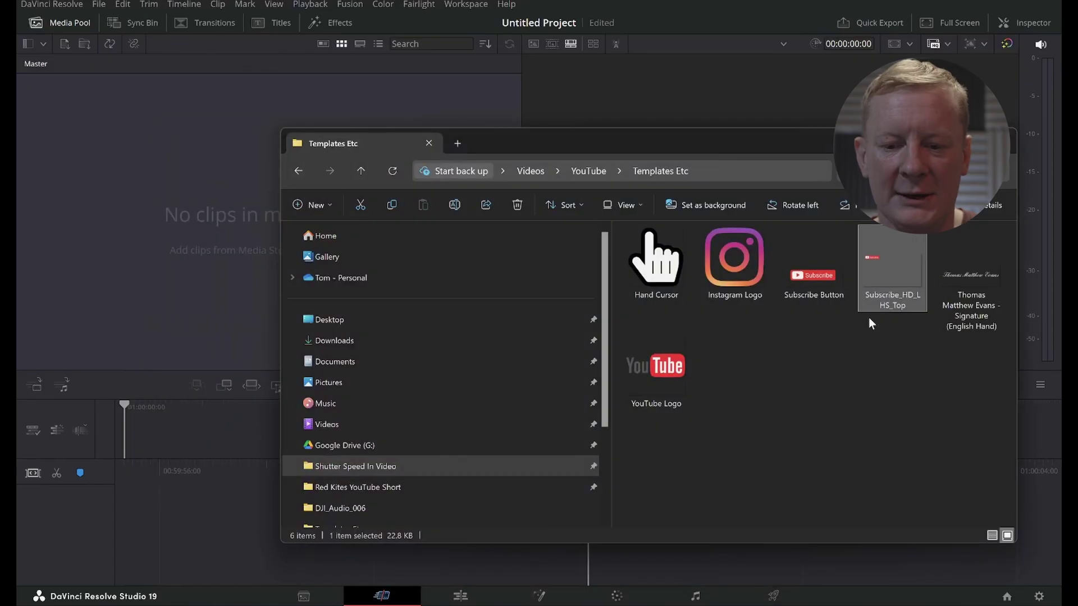
{"action": "left_click_drag", "start_coordinate": [894, 271], "coordinate": [144, 184]}
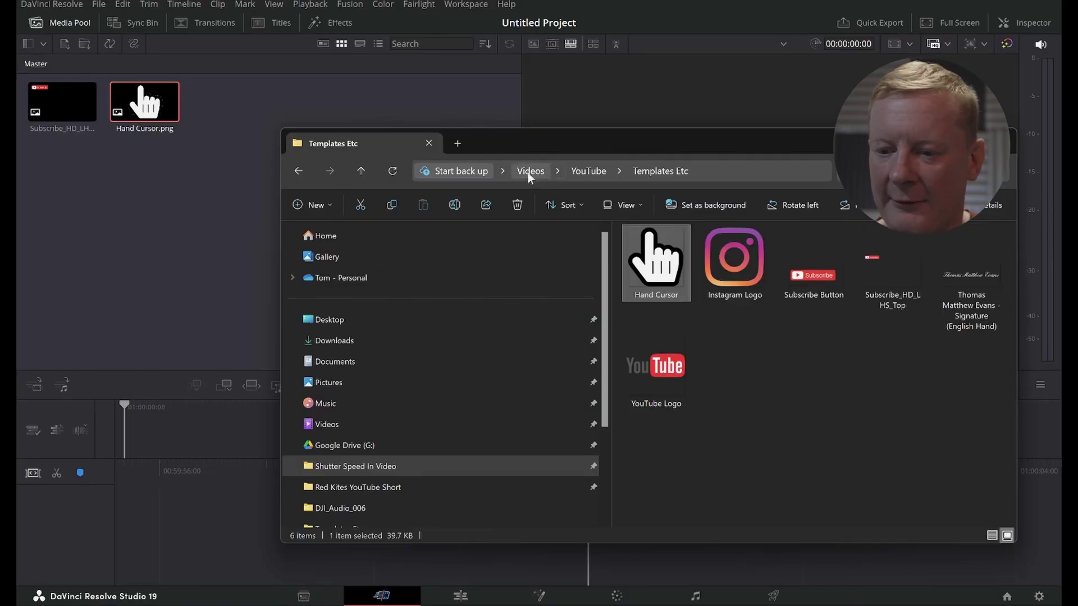
Import Subscribe Video from the Mouse Animate DaVinci Resolve 19 folder into the media pool
{"action": "left_click", "coordinate": [583, 172]}
{"action": "double_click", "coordinate": [654, 266]}
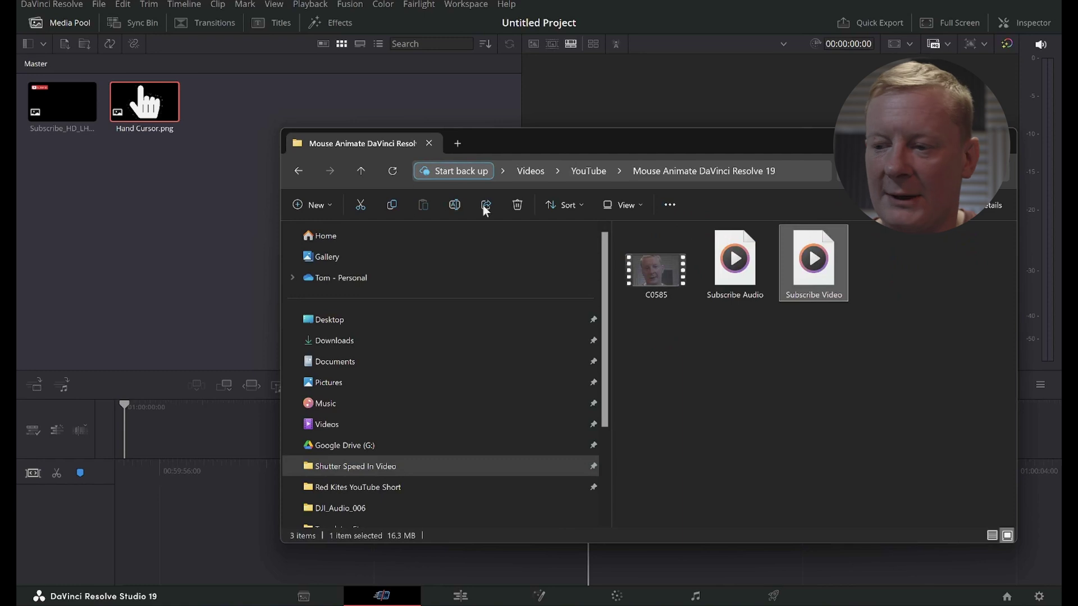
{"action": "left_click_drag", "start_coordinate": [484, 208], "coordinate": [139, 211]}
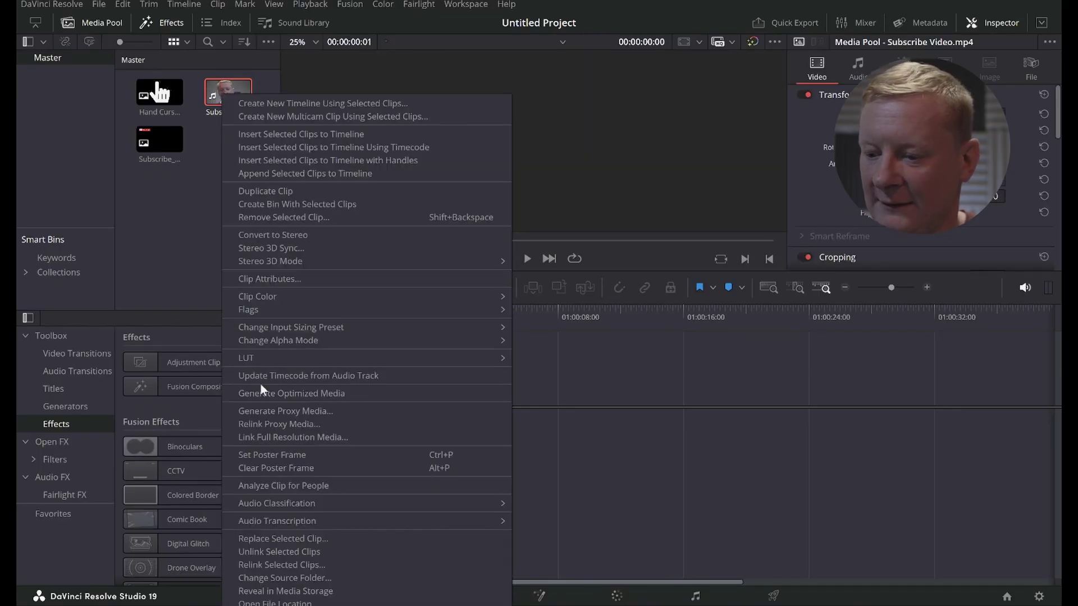
Generate proxy media for Subscribe Video and set timeline playback to Prefer Proxies
{"action": "left_click", "coordinate": [291, 412]}
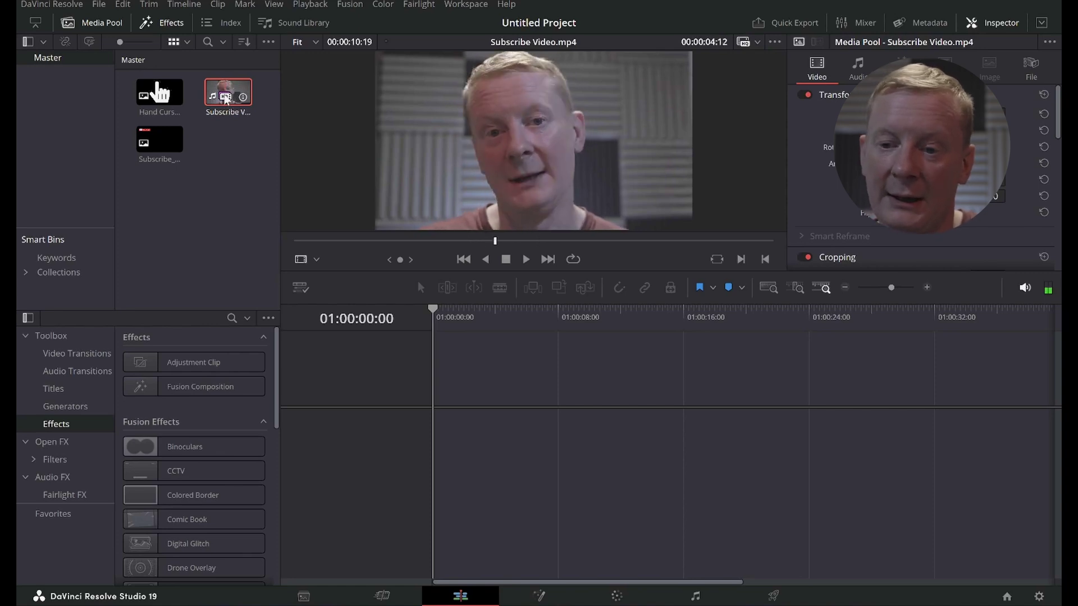
{"action": "key", "text": "q"}
{"action": "left_click", "coordinate": [732, 43]}
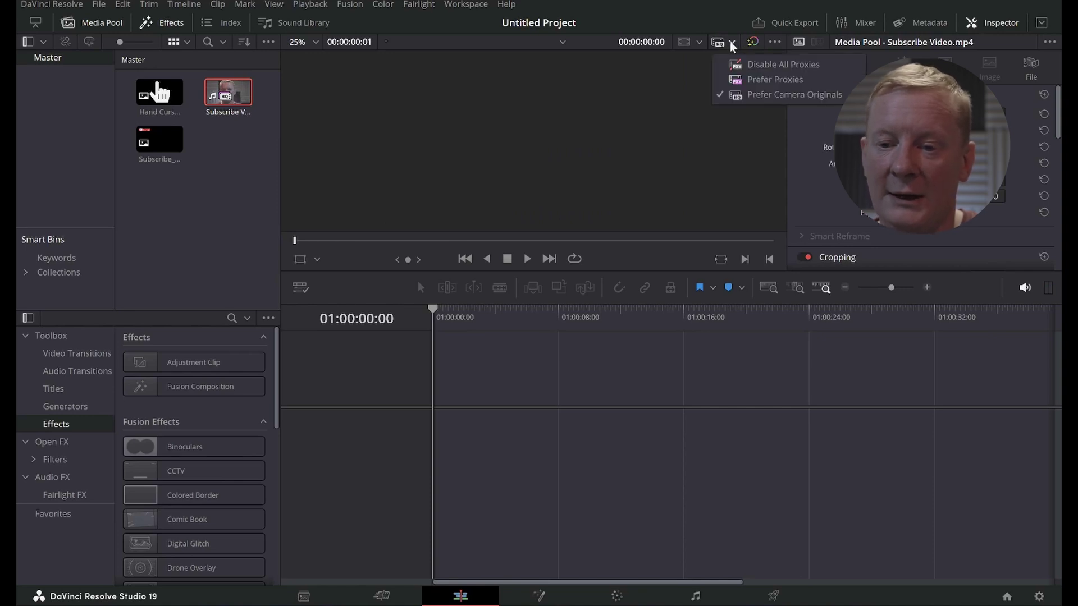
{"action": "left_click", "coordinate": [771, 79]}
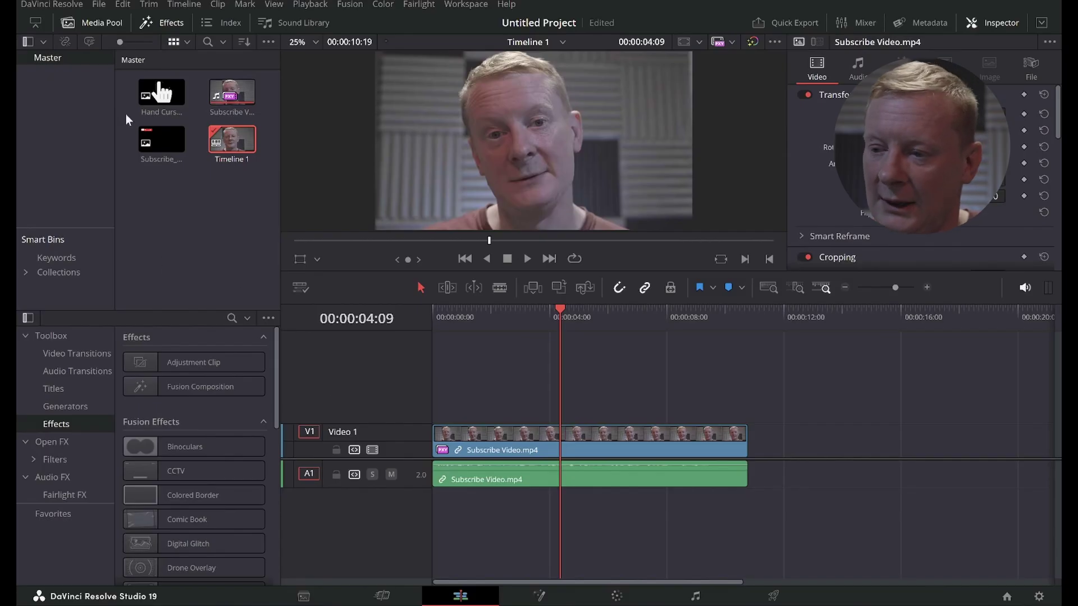
Hide the Effects library and then show it again
{"action": "left_click", "coordinate": [162, 24]}
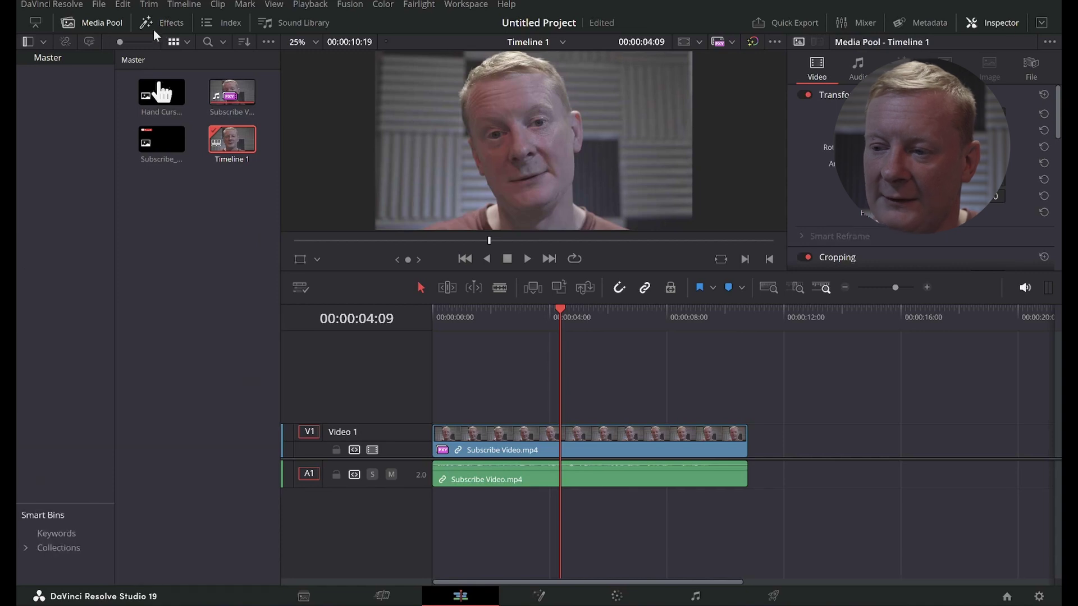
{"action": "left_click", "coordinate": [160, 23]}
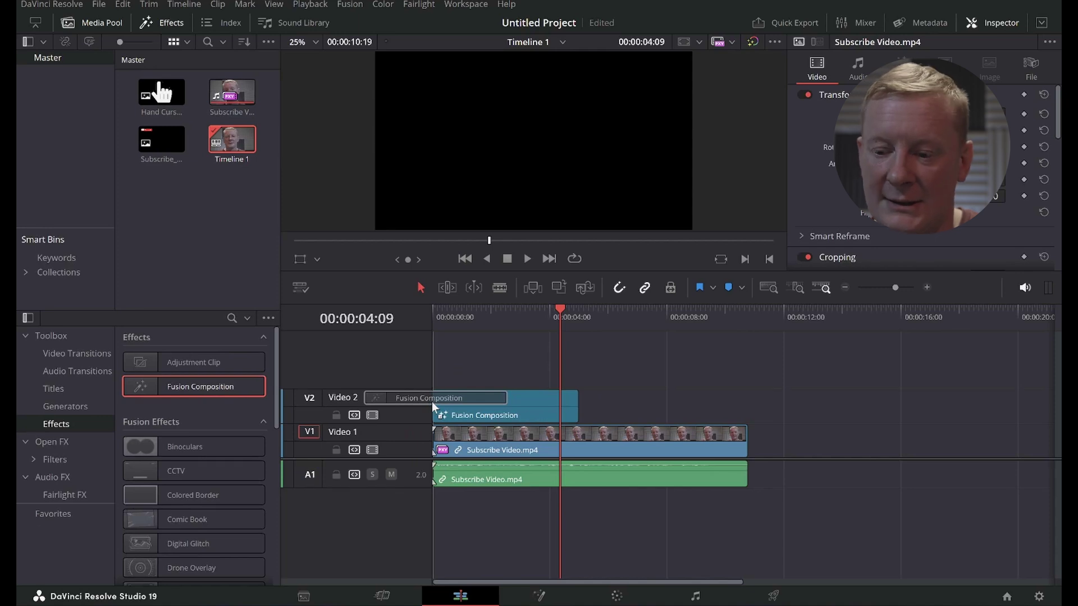
Place a Fusion Composition on Video 2 and stretch it to Subscribe Video's length
{"action": "left_click_drag", "start_coordinate": [432, 402], "coordinate": [433, 402]}
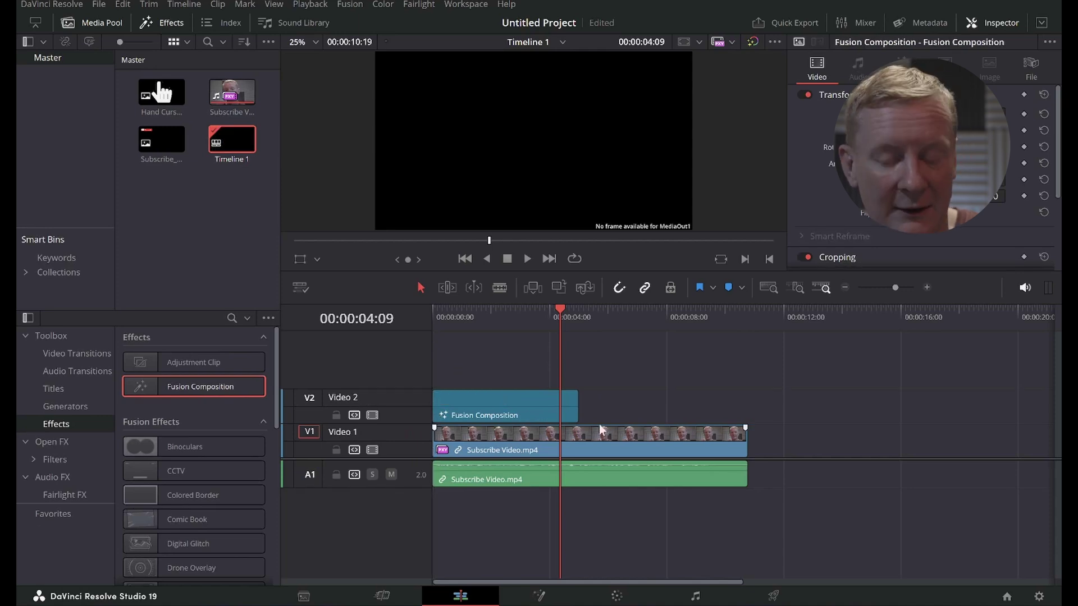
{"action": "left_click_drag", "start_coordinate": [578, 408], "coordinate": [665, 406]}
{"action": "left_click_drag", "start_coordinate": [745, 401], "coordinate": [747, 401]}
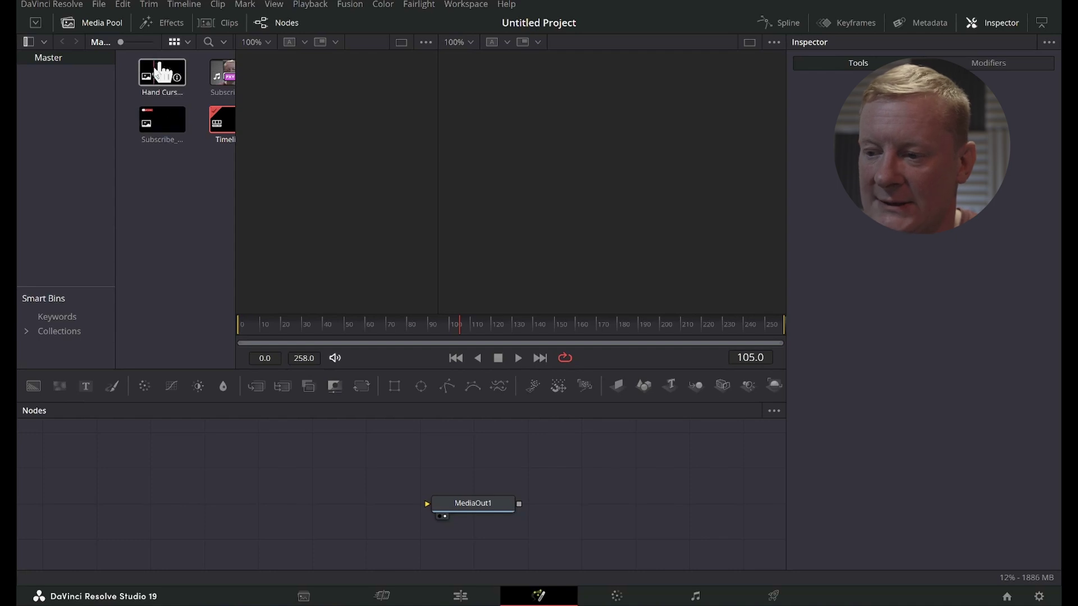
Add the subscribe graphic as MediaIn1 feeding MediaOut1, then add Hand Cursor as MediaIn2
{"action": "left_click_drag", "start_coordinate": [153, 113], "coordinate": [209, 512]}
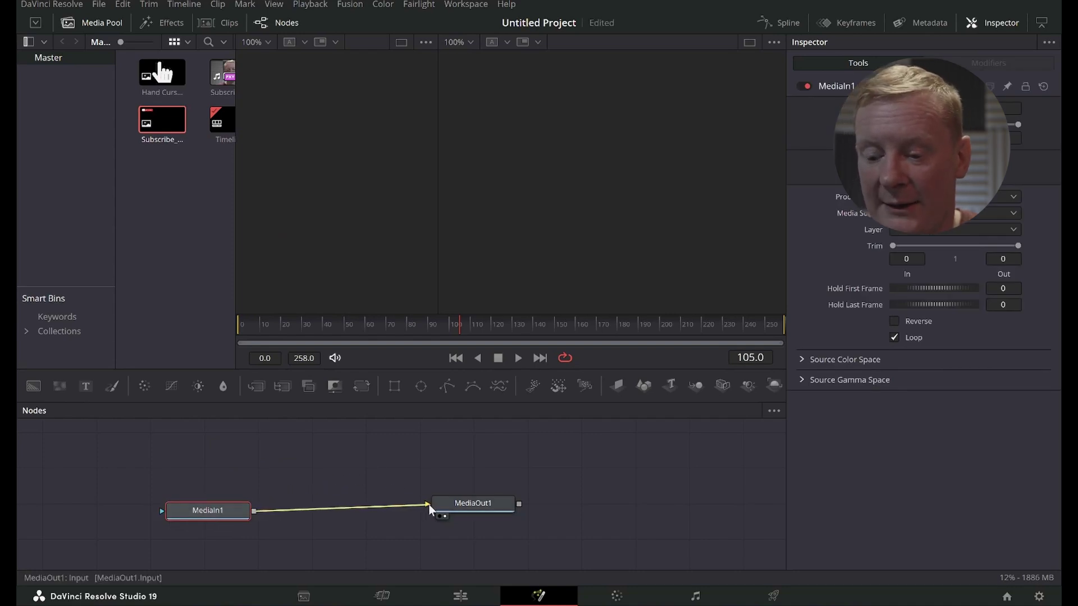
{"action": "left_click_drag", "start_coordinate": [428, 504], "coordinate": [429, 505]}
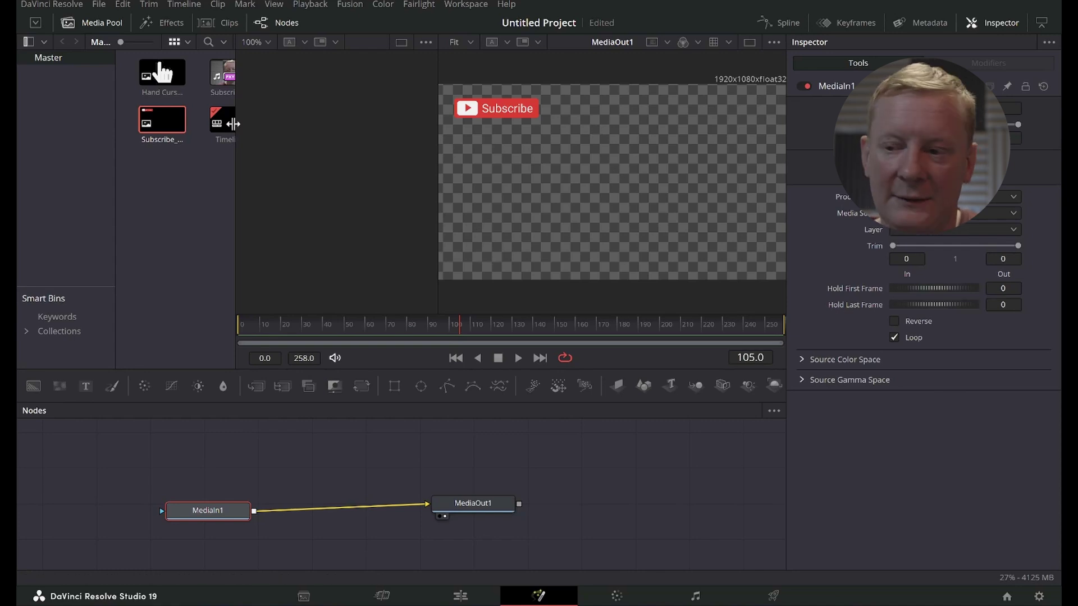
{"action": "left_click_drag", "start_coordinate": [163, 72], "coordinate": [415, 460]}
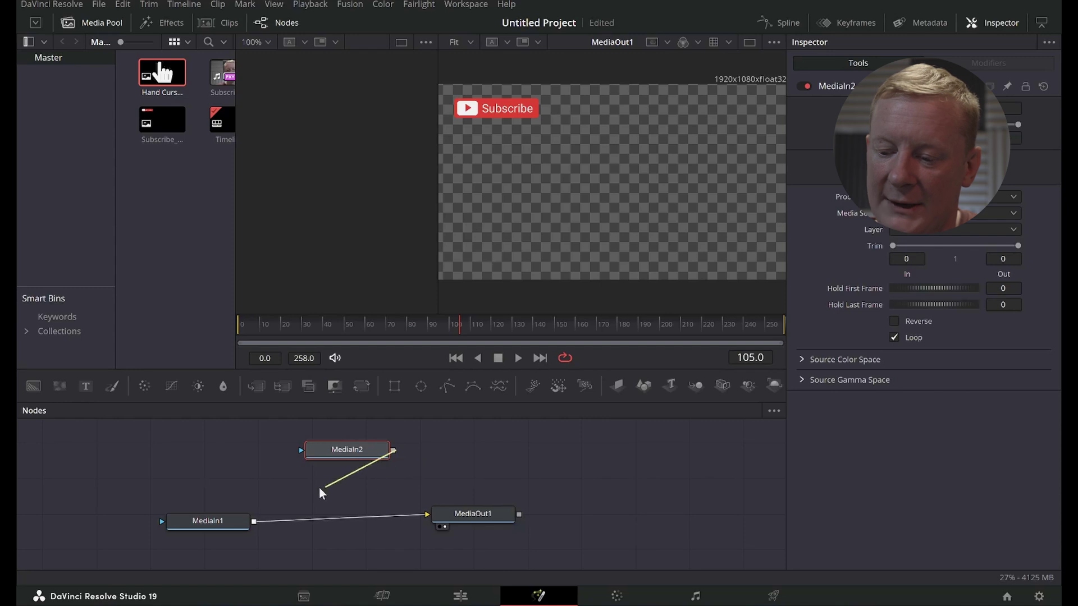
Merge the hand cursor over the subscribe graphic and drag the Merge Size down to 0.104
{"action": "left_click_drag", "start_coordinate": [262, 520], "coordinate": [253, 522]}
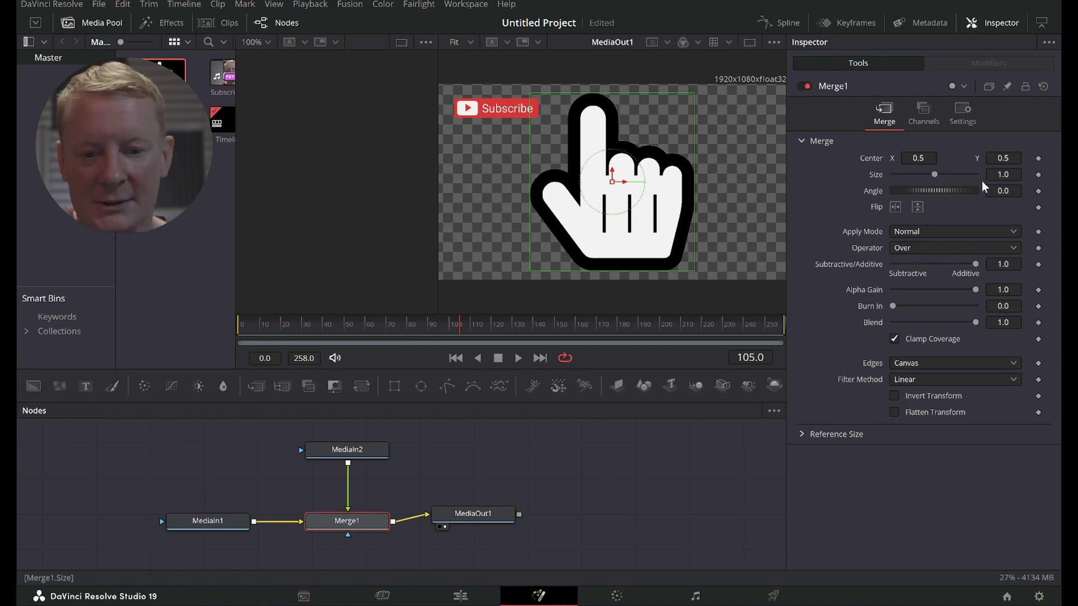
{"action": "left_click_drag", "start_coordinate": [1003, 176], "coordinate": [453, 176]}
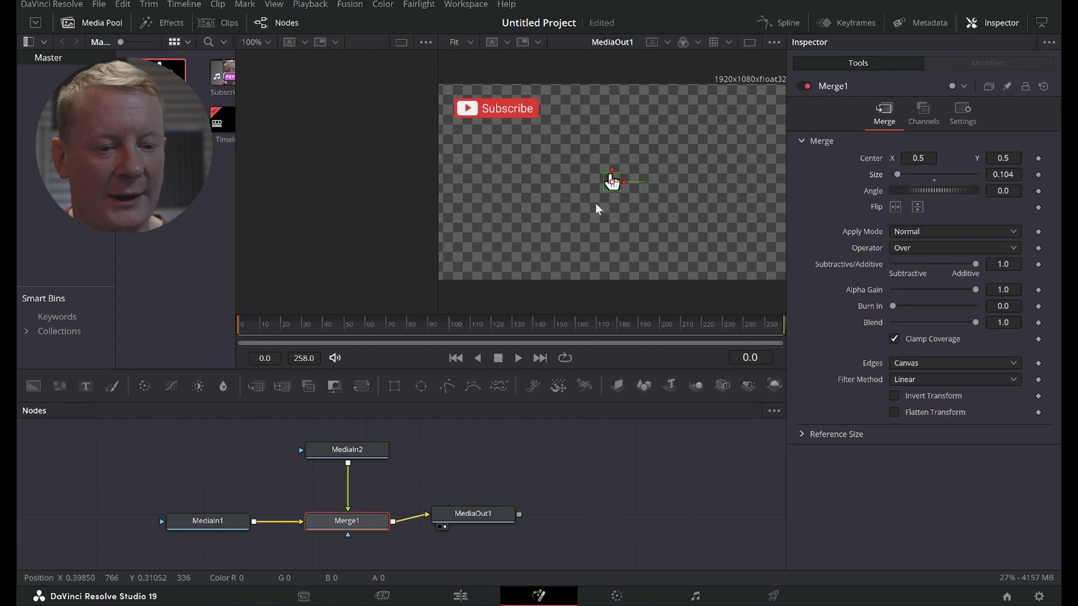
Move the hand cursor to the lower right, with Merge1 centre at 0.860902, 0.189482
{"action": "left_click_drag", "start_coordinate": [611, 181], "coordinate": [737, 244]}
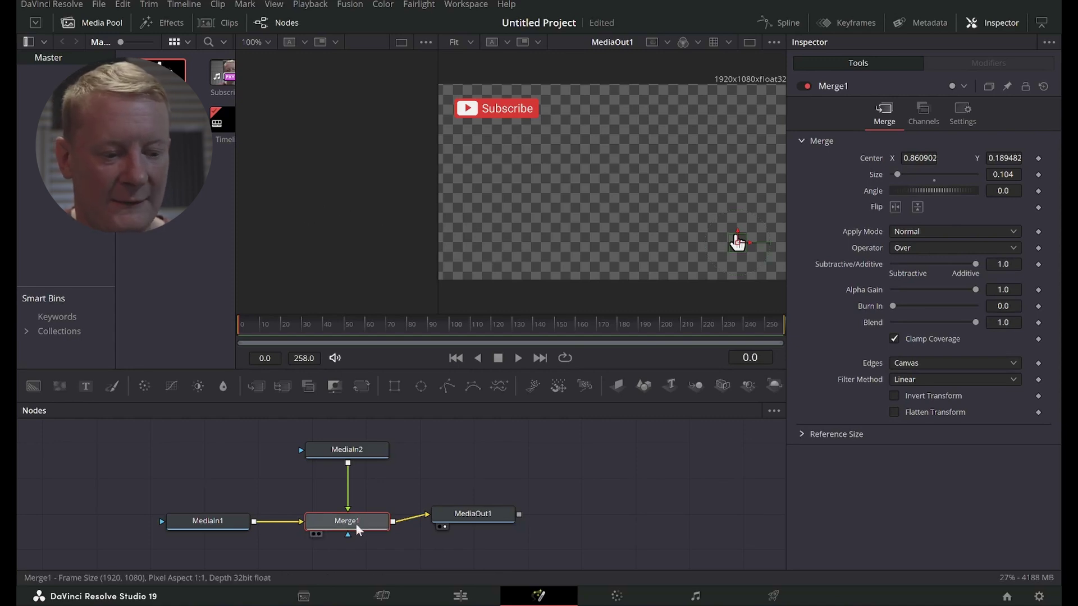
Select Merge1 and attach an XY Path modifier to its Center
{"action": "left_click", "coordinate": [458, 515]}
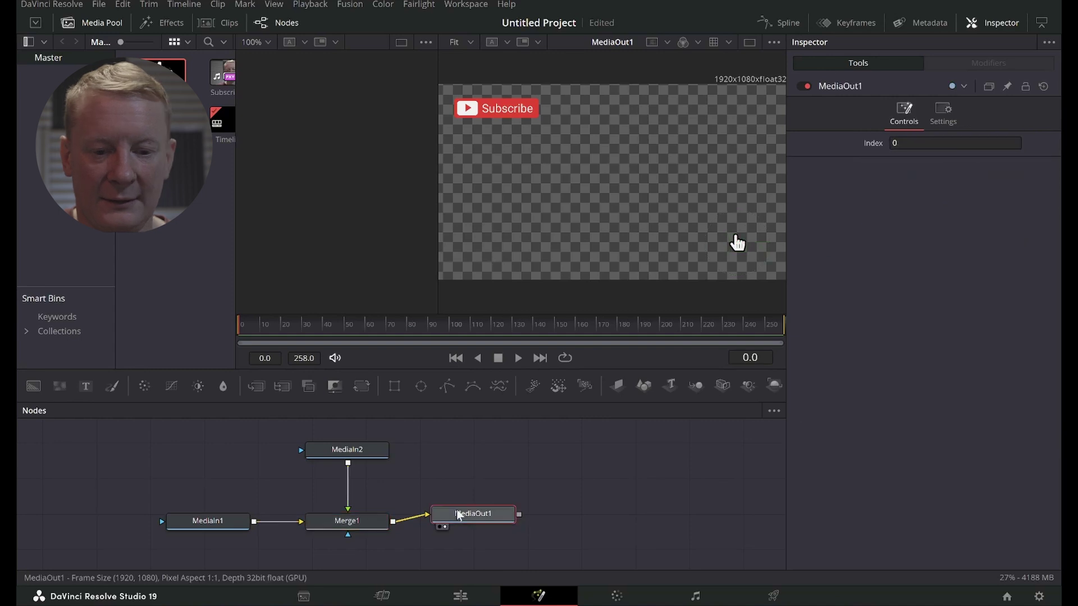
{"action": "left_click", "coordinate": [354, 453]}
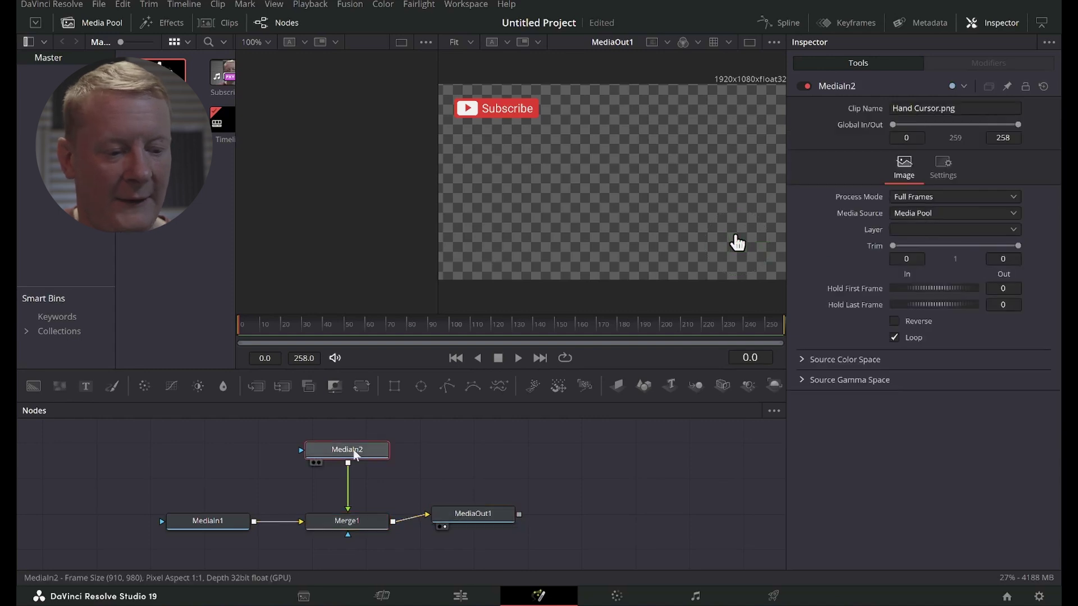
{"action": "left_click", "coordinate": [353, 526]}
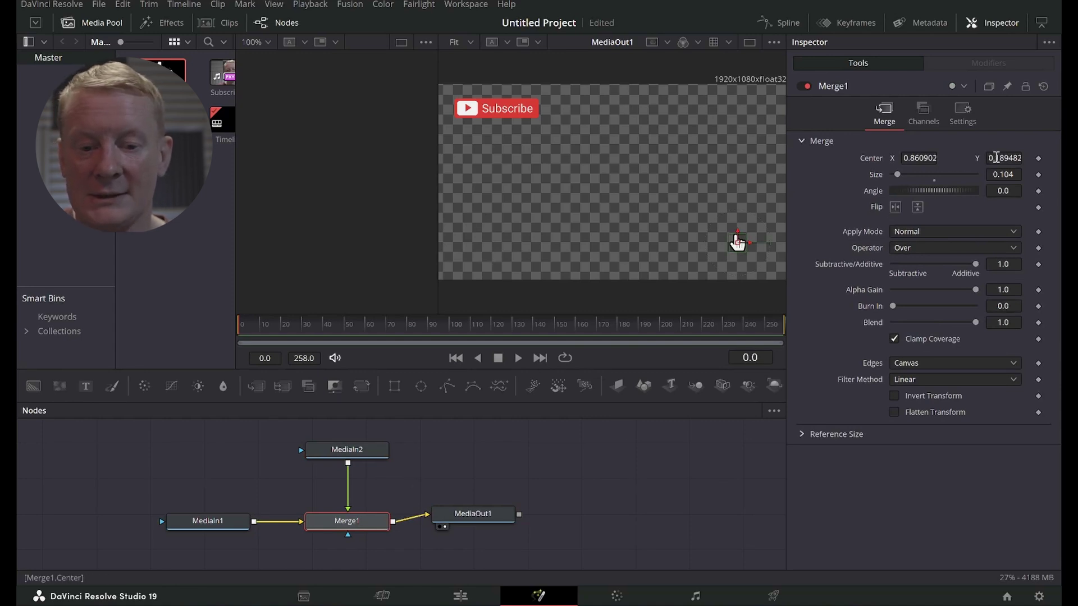
{"action": "right_click", "coordinate": [957, 158]}
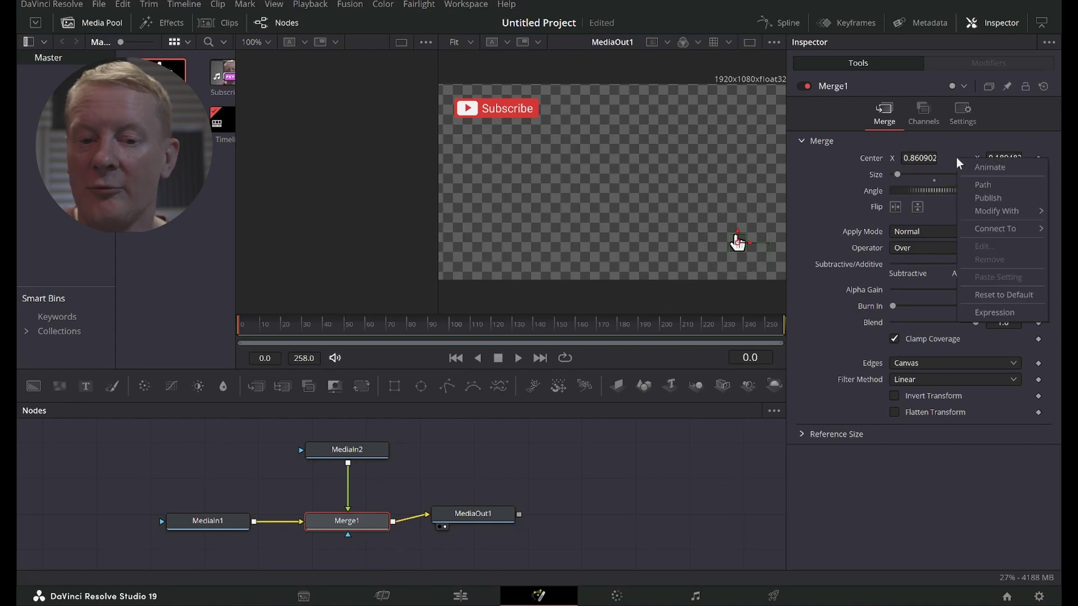
{"action": "mouse_move", "coordinate": [996, 212]}
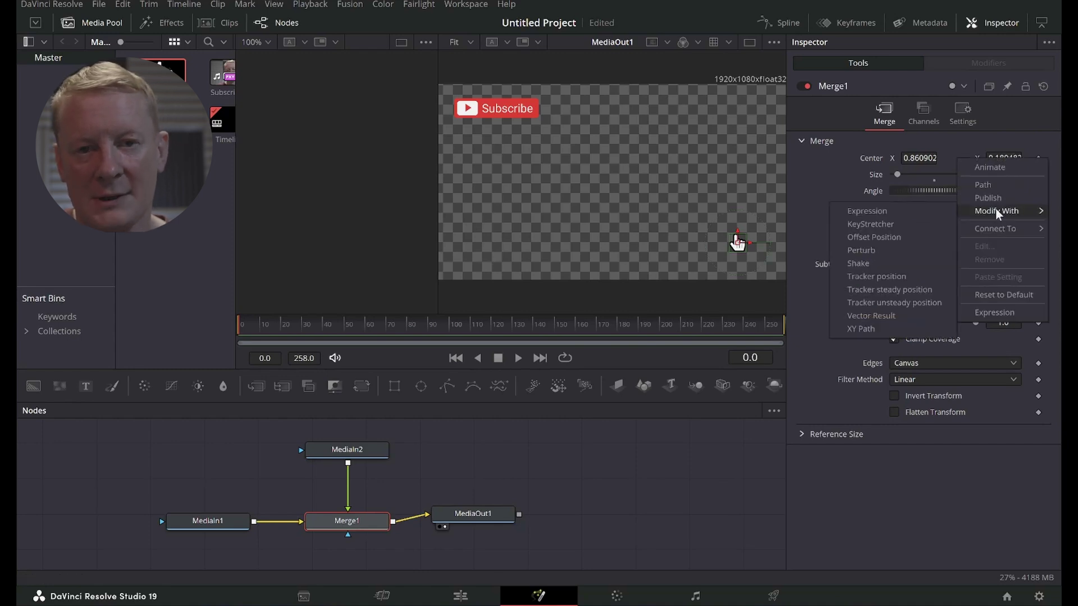
{"action": "left_click", "coordinate": [870, 329]}
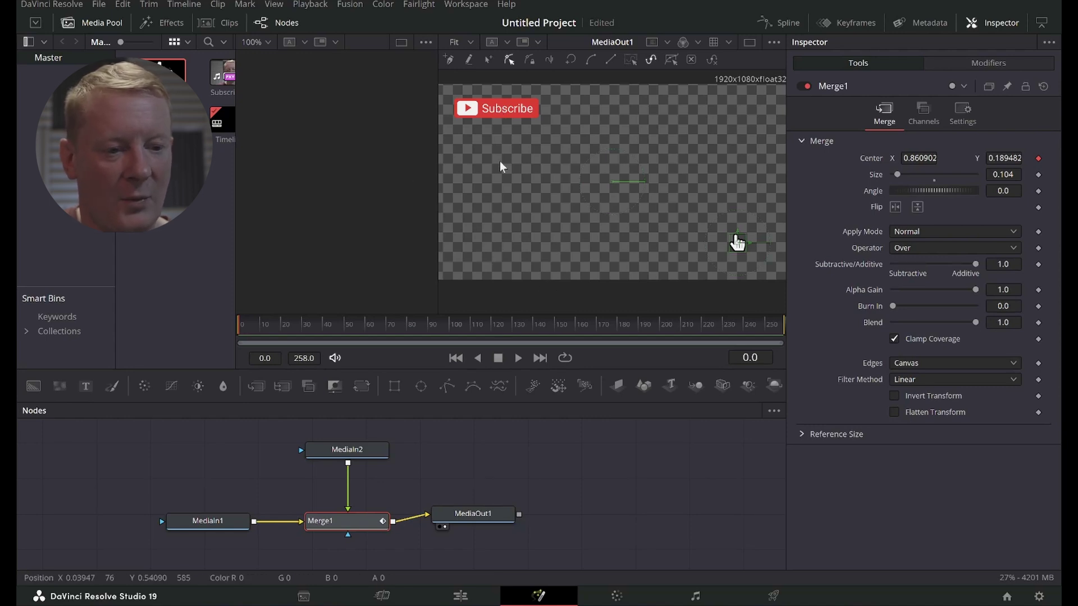
Save the project, choose the Draw Append pencil for freehand path drawing, and zoom out
{"action": "key", "text": "ctrl+s"}
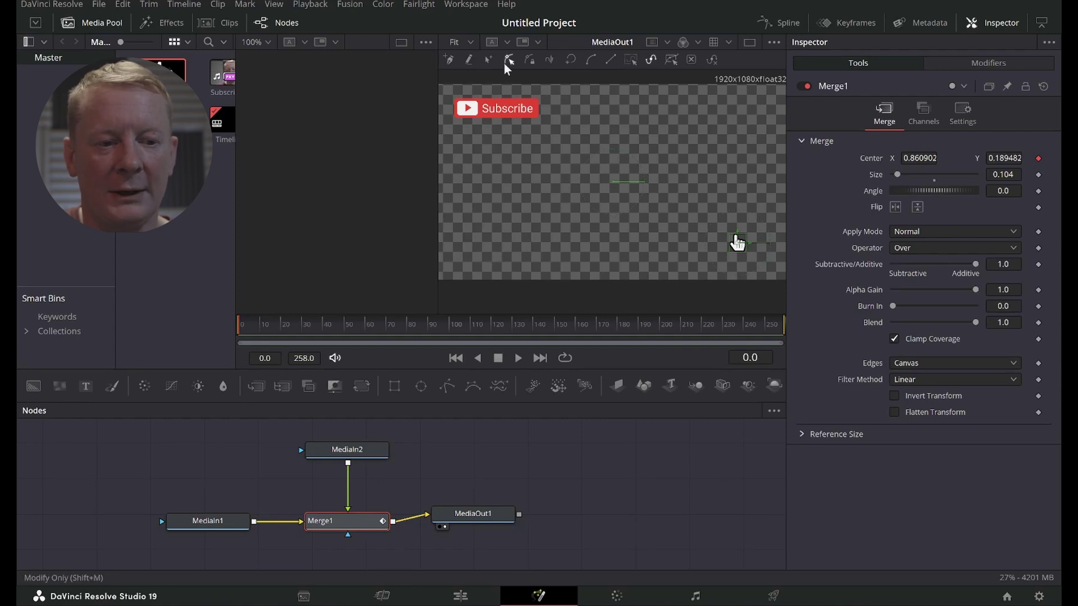
{"action": "left_click", "coordinate": [470, 61]}
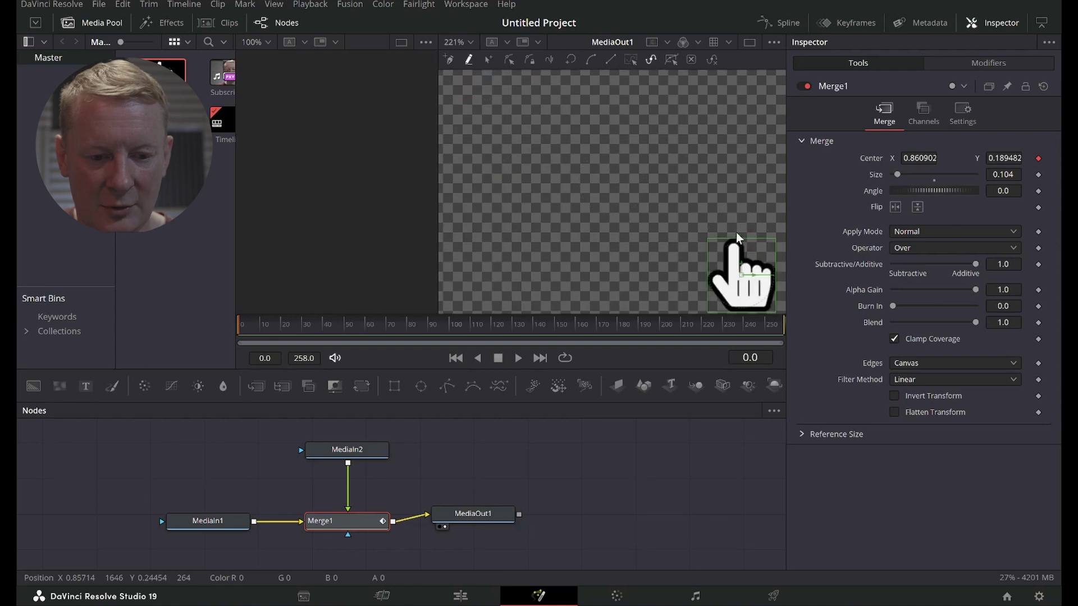
{"action": "scroll", "coordinate": [734, 236], "scroll_direction": "down", "scroll_amount": 2}
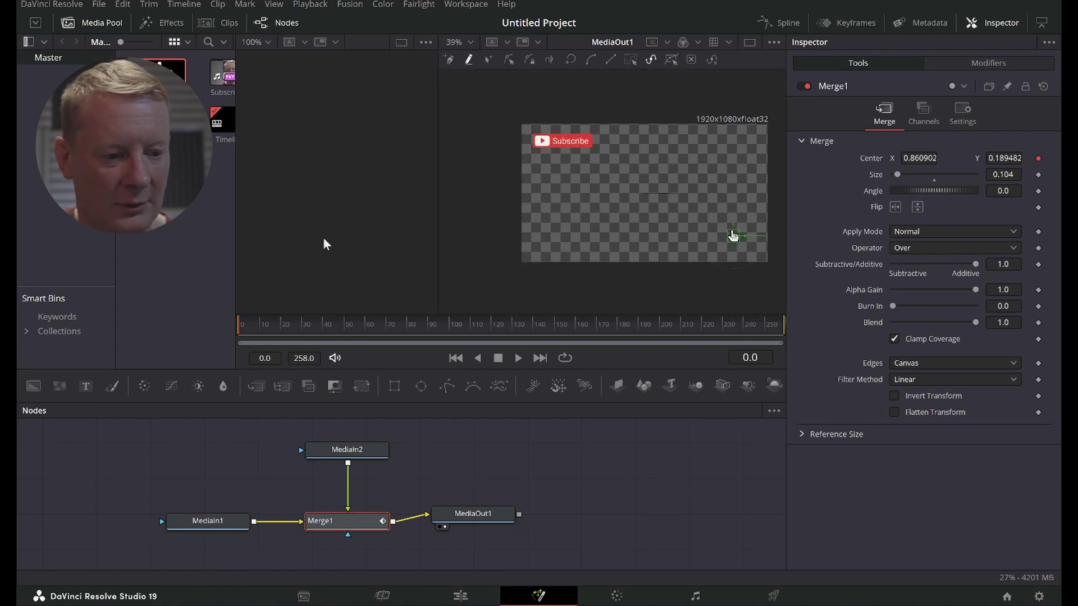
Use a single viewer showing MediaOut1 with the Media Pool hidden, zoomed to about 55%
{"action": "left_click", "coordinate": [401, 43]}
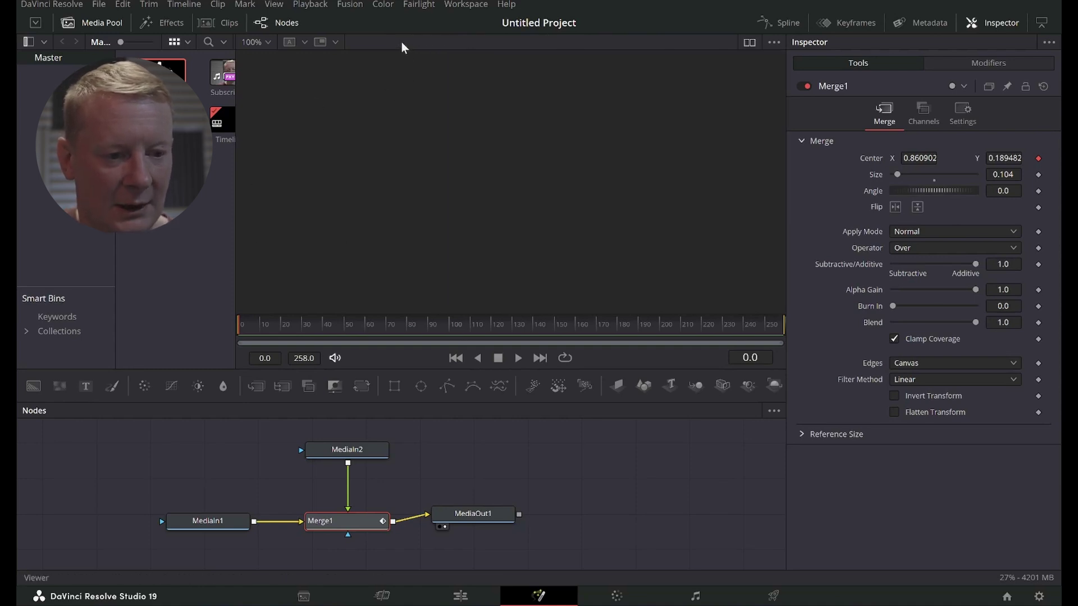
{"action": "left_click", "coordinate": [742, 41]}
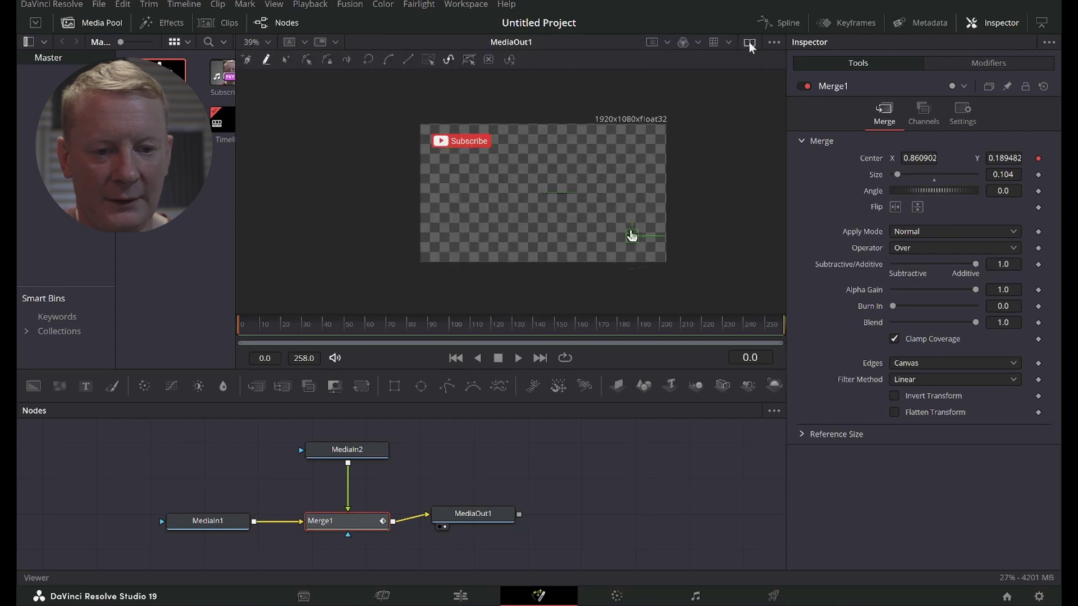
{"action": "left_click", "coordinate": [103, 23]}
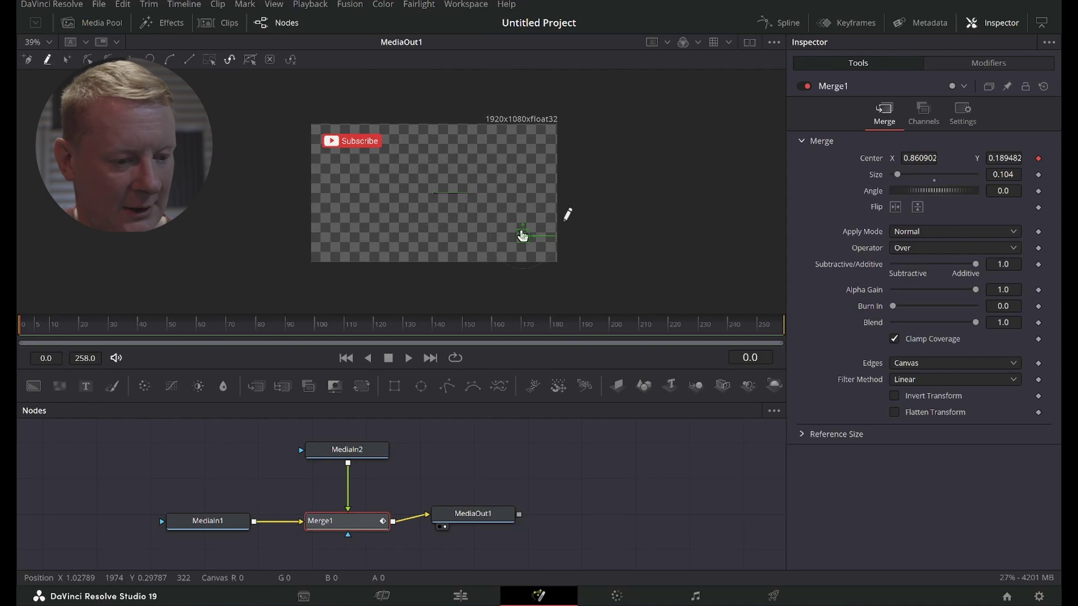
{"action": "scroll", "coordinate": [563, 220], "scroll_direction": "up", "scroll_amount": 3}
{"action": "scroll", "coordinate": [567, 213], "scroll_direction": "down", "scroll_amount": 2}
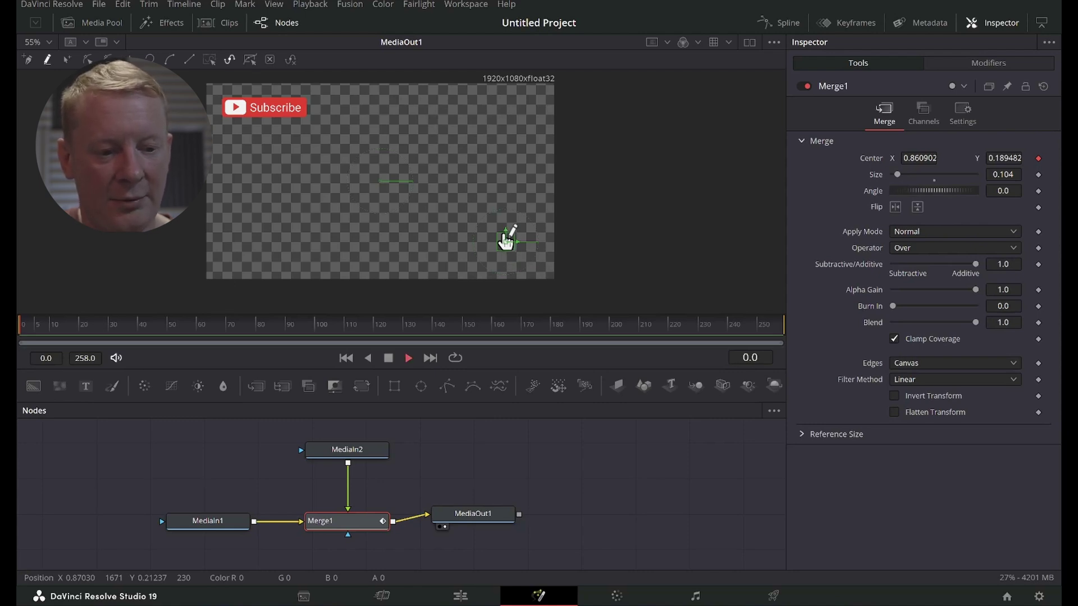
Start playback to record the hand's freehand path to the Subscribe button over frames 0–229
{"action": "key", "text": "space"}
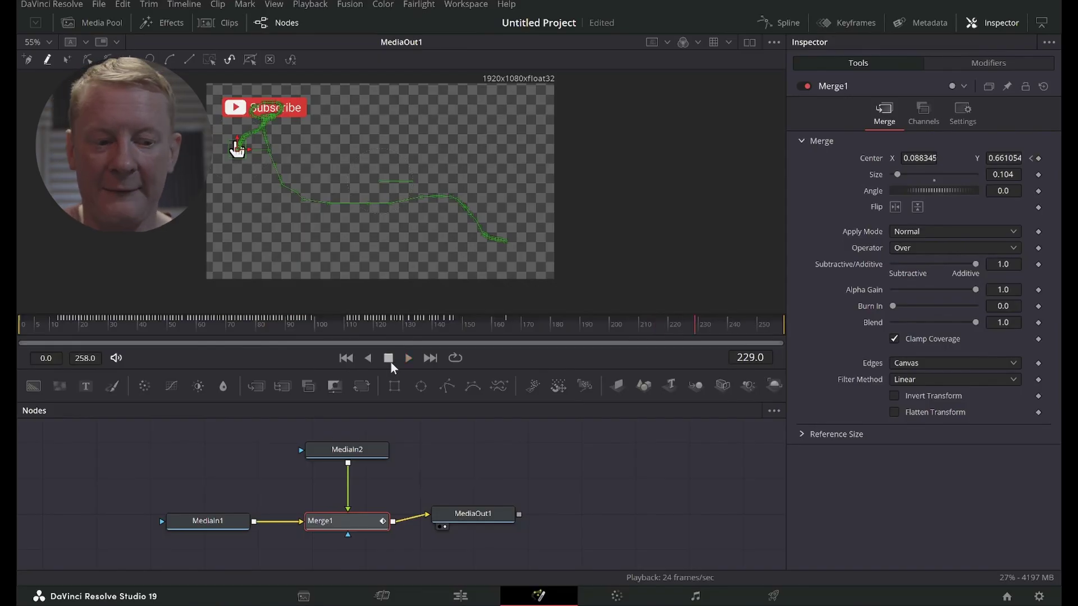
Return to frame 0 and play back the hand's recorded motion to preview it
{"action": "left_click", "coordinate": [346, 359]}
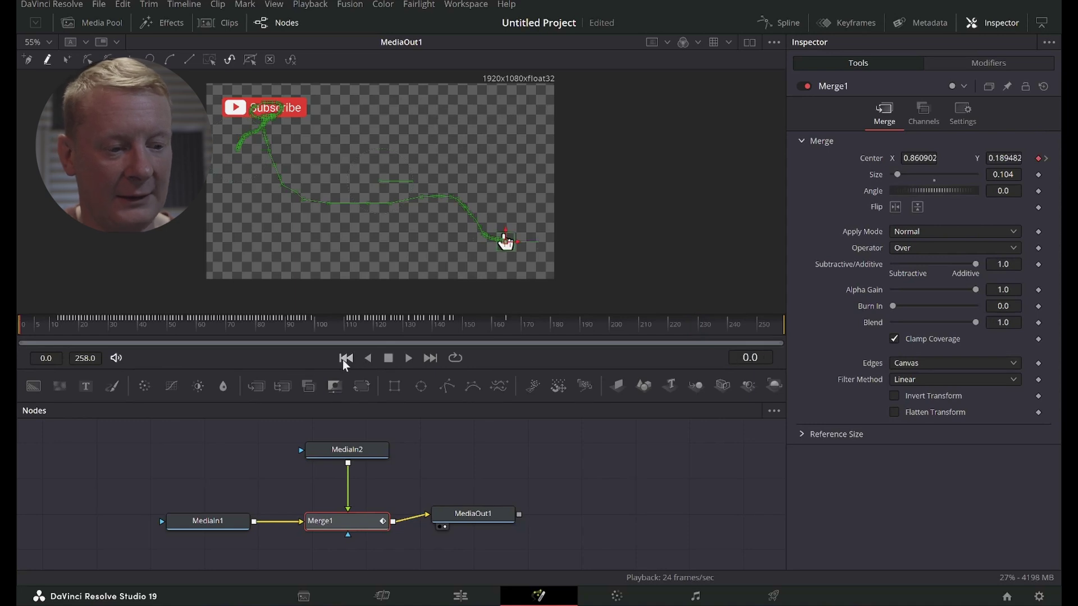
{"action": "left_click", "coordinate": [409, 363]}
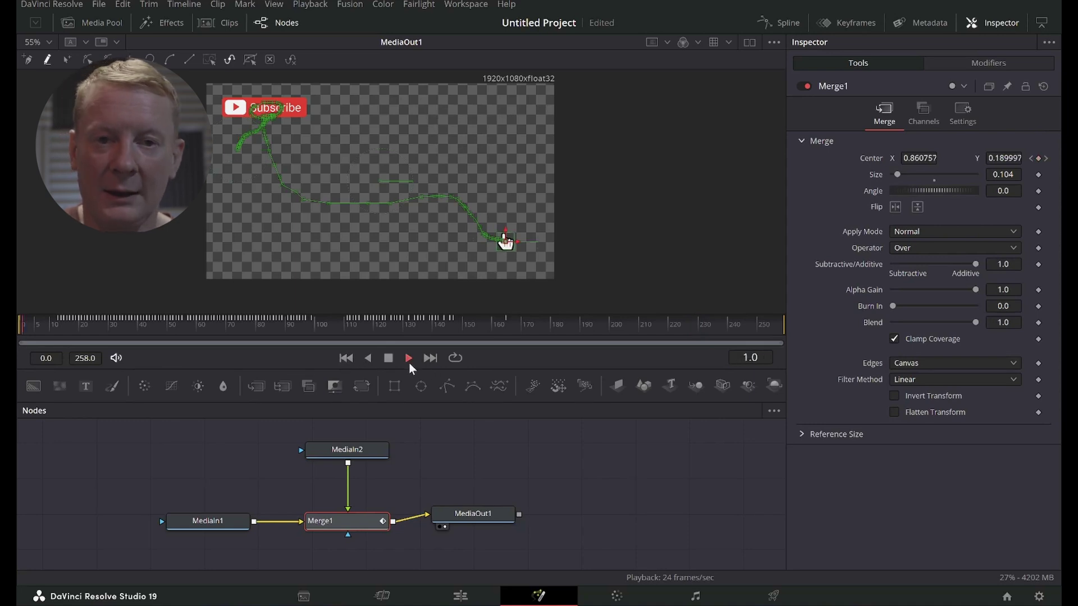